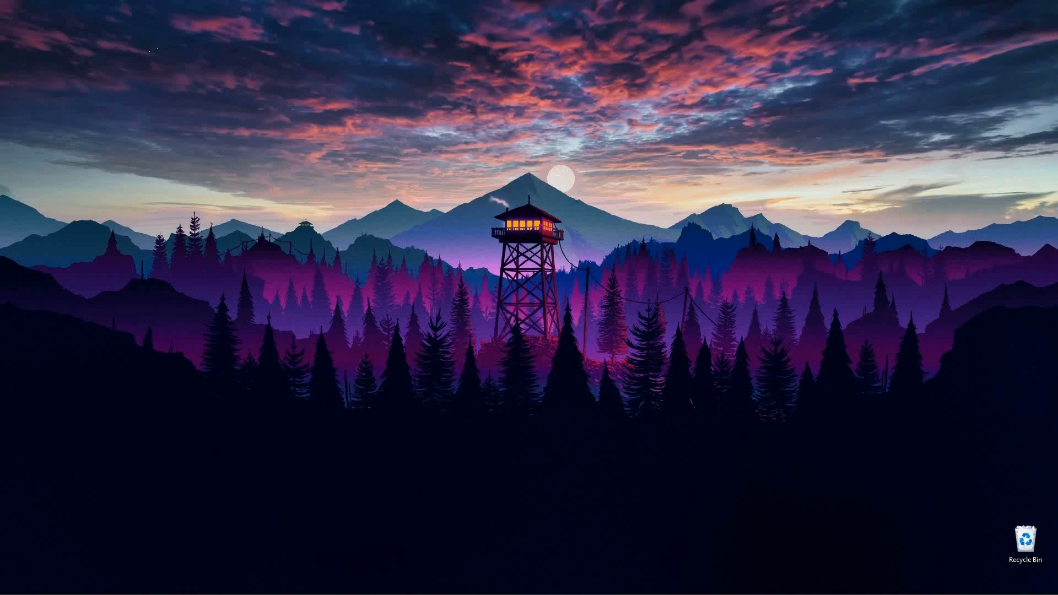
- Run 'java --version' in Command Prompt, see java is not recognized, and close the window
key("super")
type("control Panel")
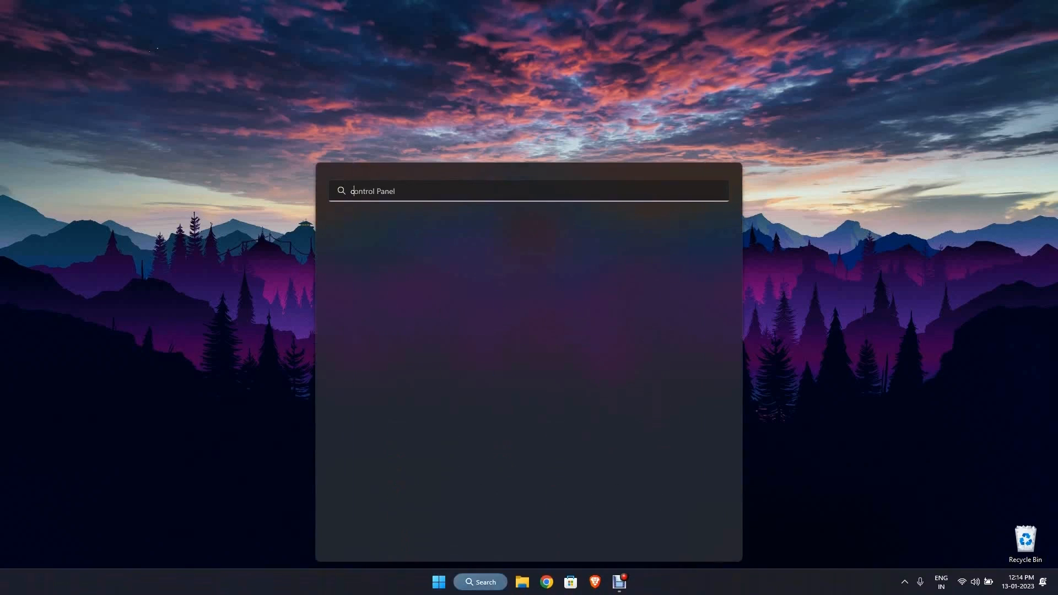
type("command")
key("Return")
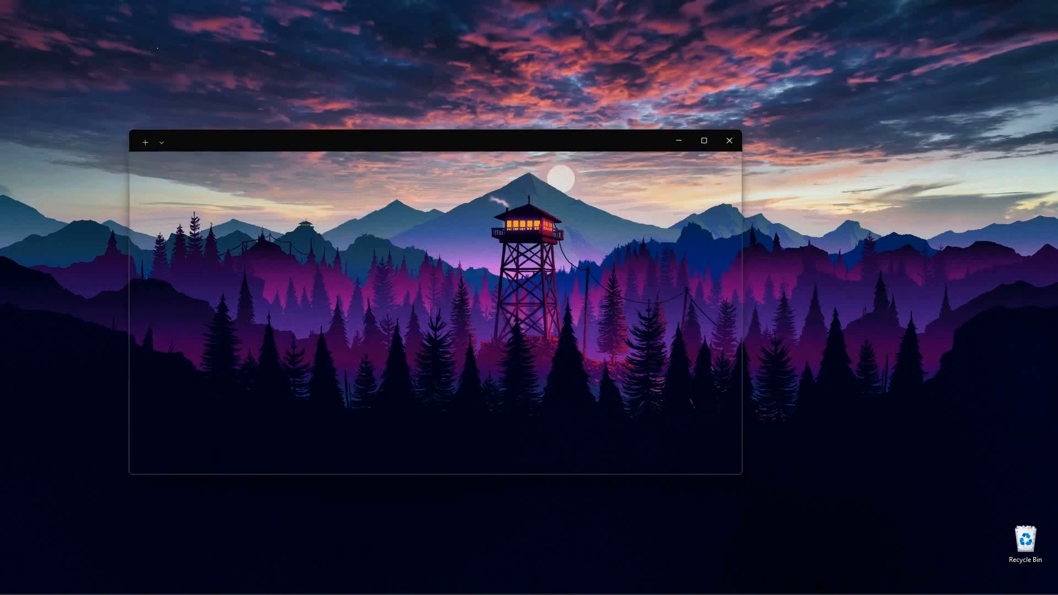
type("java ")
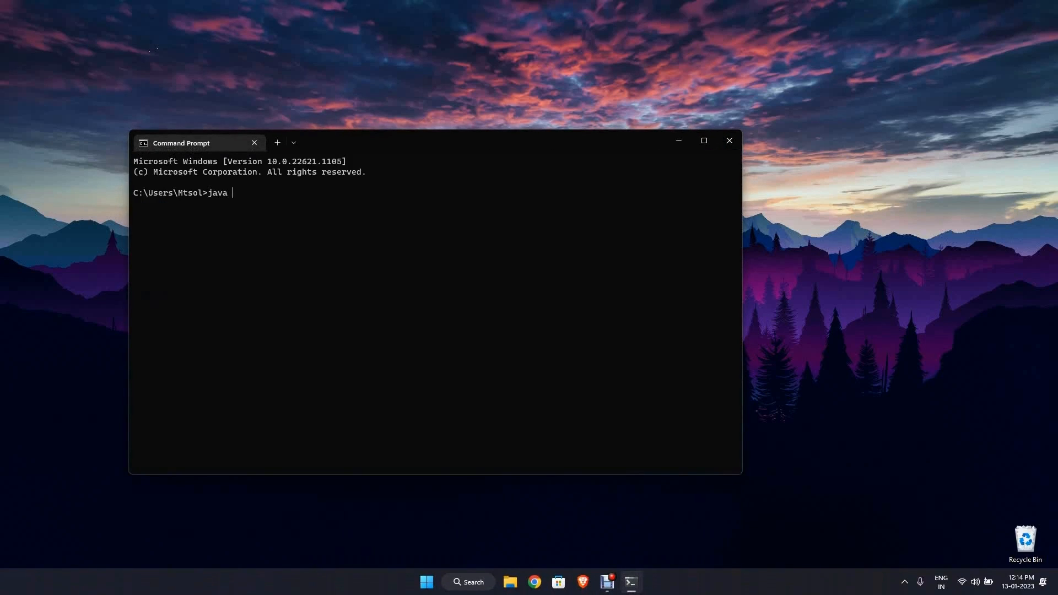
type("--version")
key("Return")
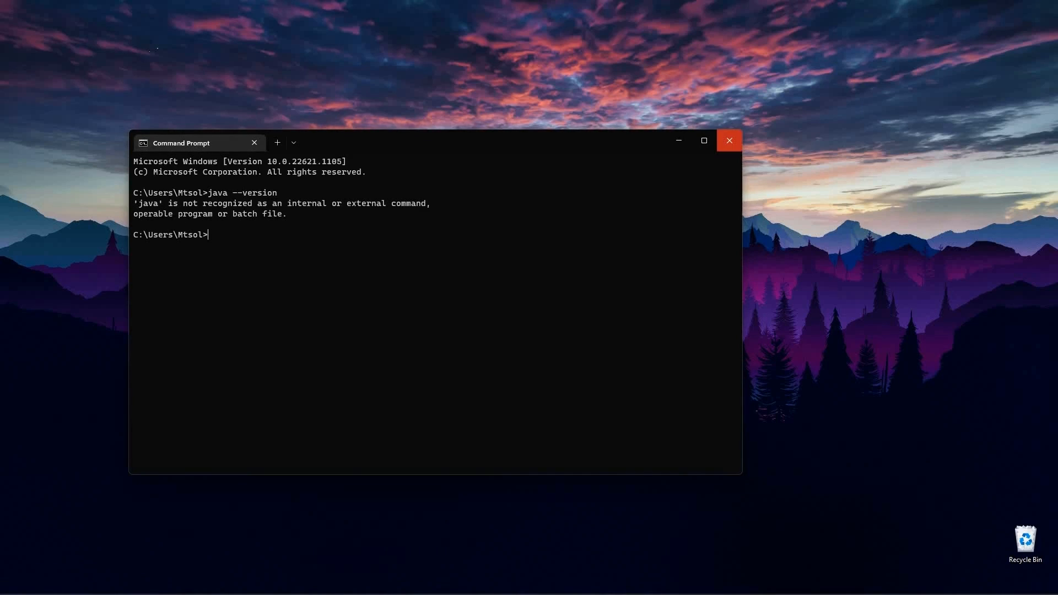
left_click(730, 140)
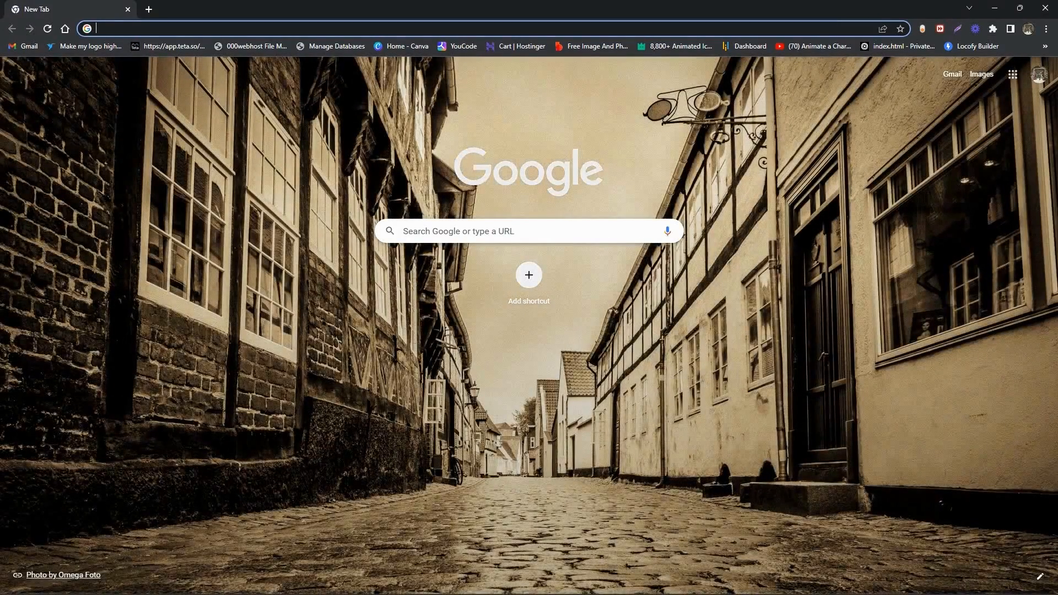
type("oracle java")
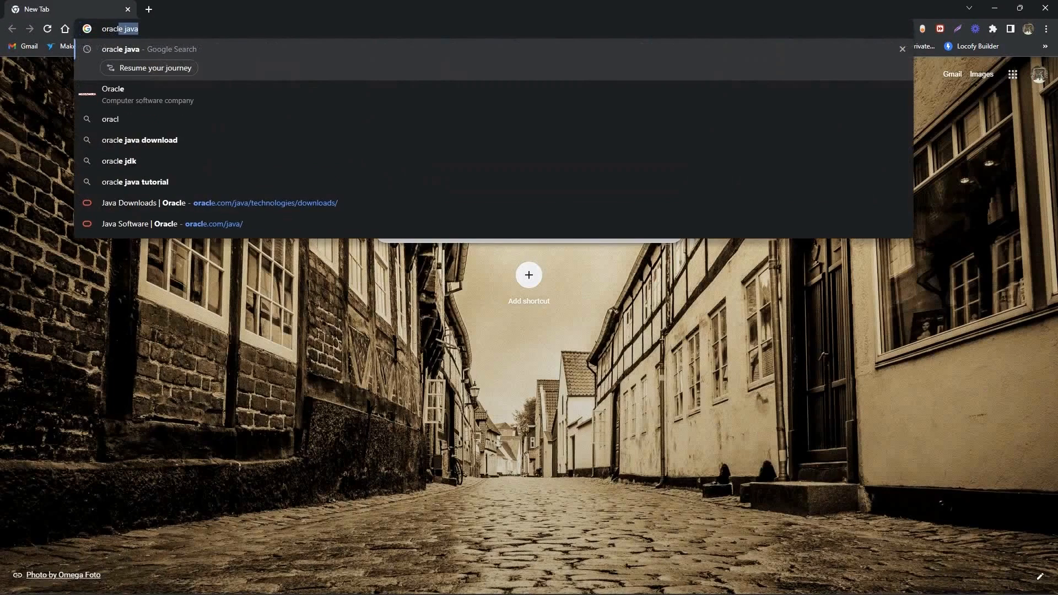
- Search 'oracle java' and open the 'Java Software | Oracle' result
key("Return")
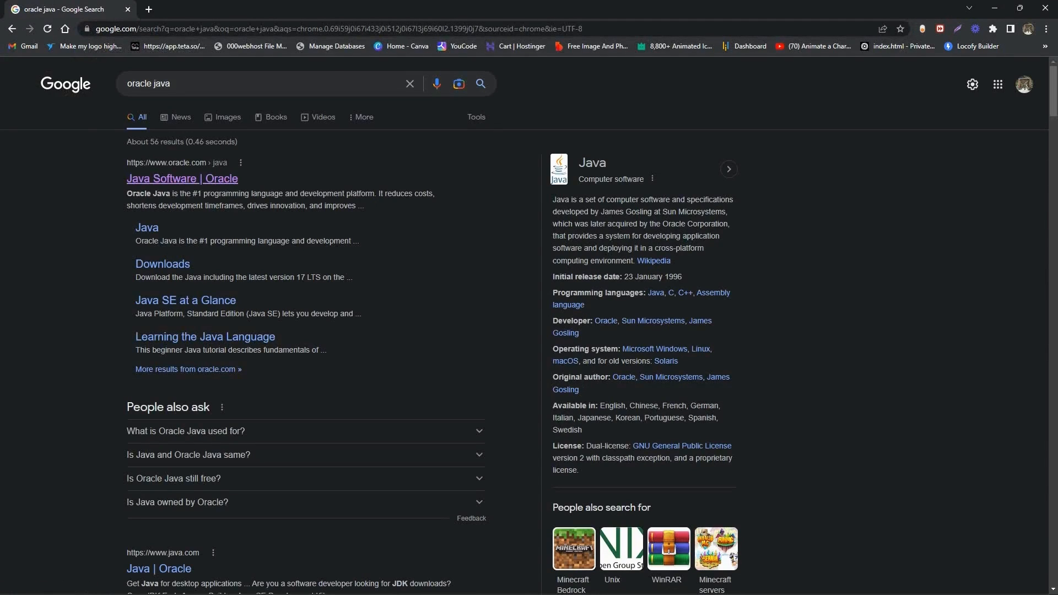
left_click(182, 179)
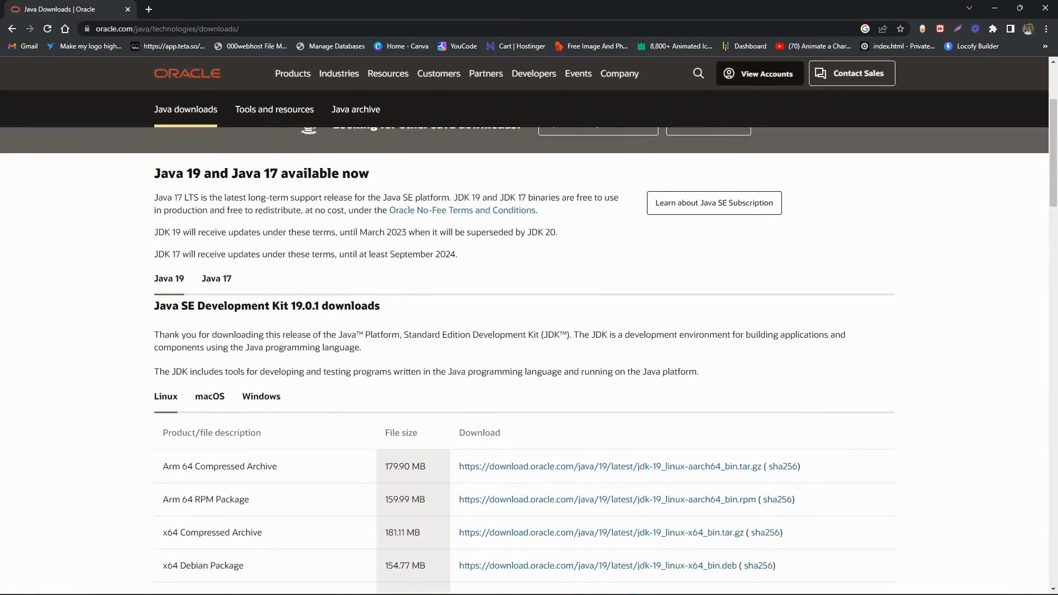
scroll(529, 372, "down", 1)
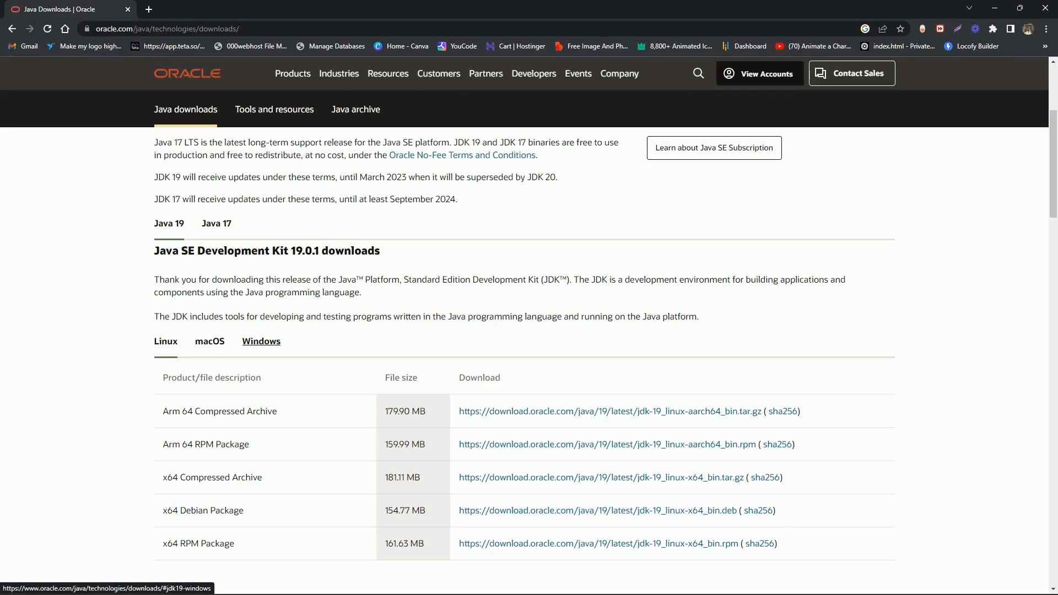
- Choose the Windows JDK 19 downloads and download the x64 Installer .exe
left_click(261, 340)
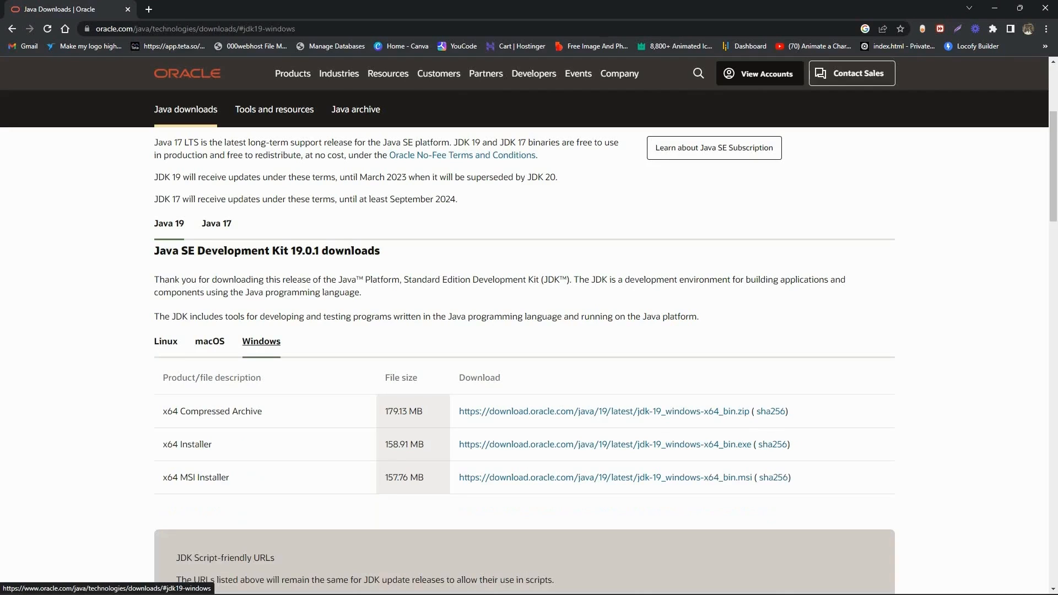
scroll(530, 373, "down", 2)
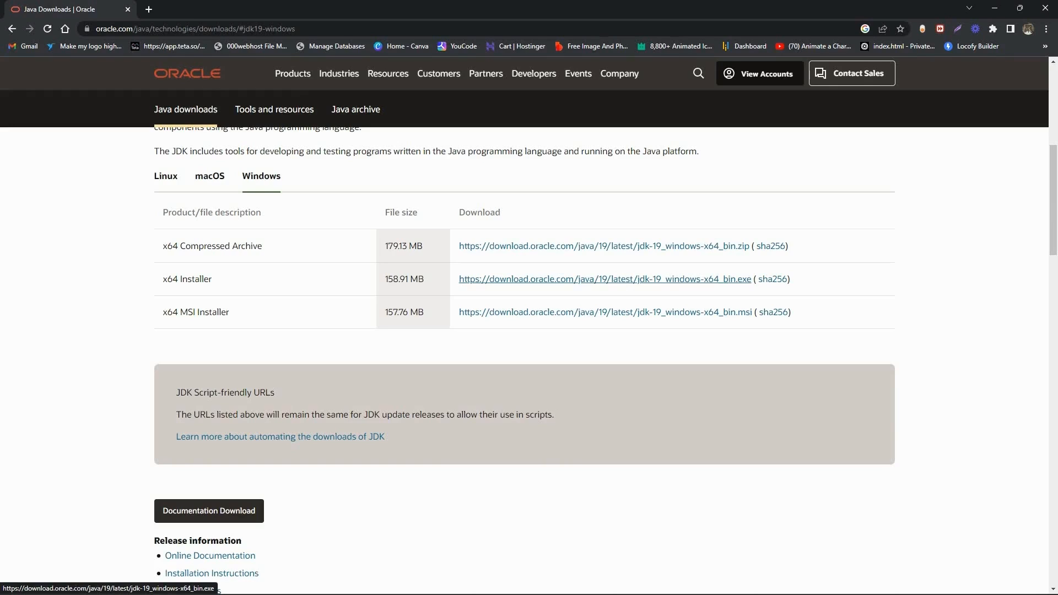
left_click(605, 279)
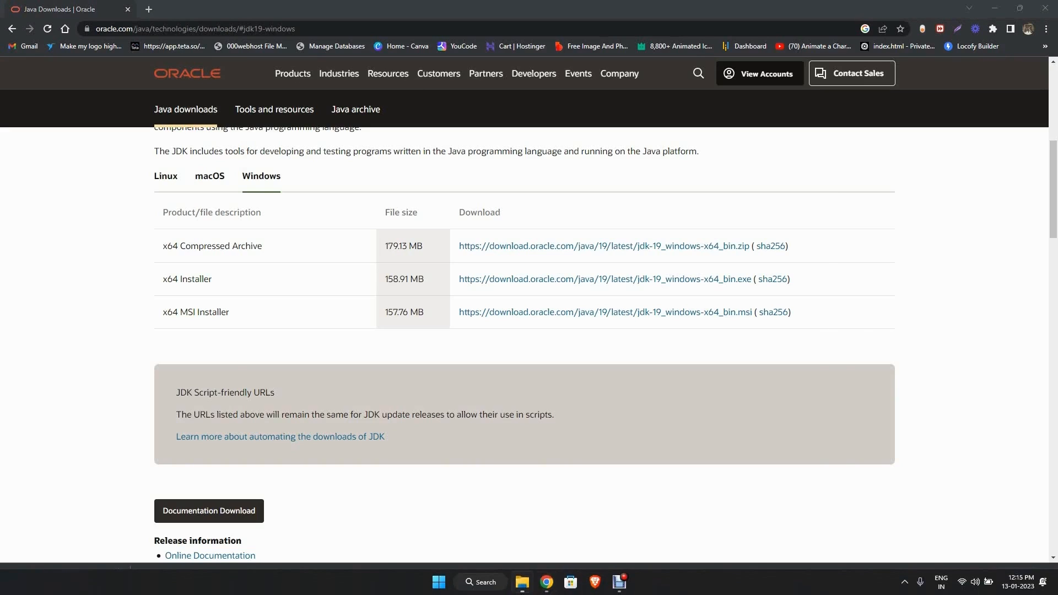
- Launch jdk-19_windows-x64_bin from the Downloads folder in File Explorer
left_click(522, 582)
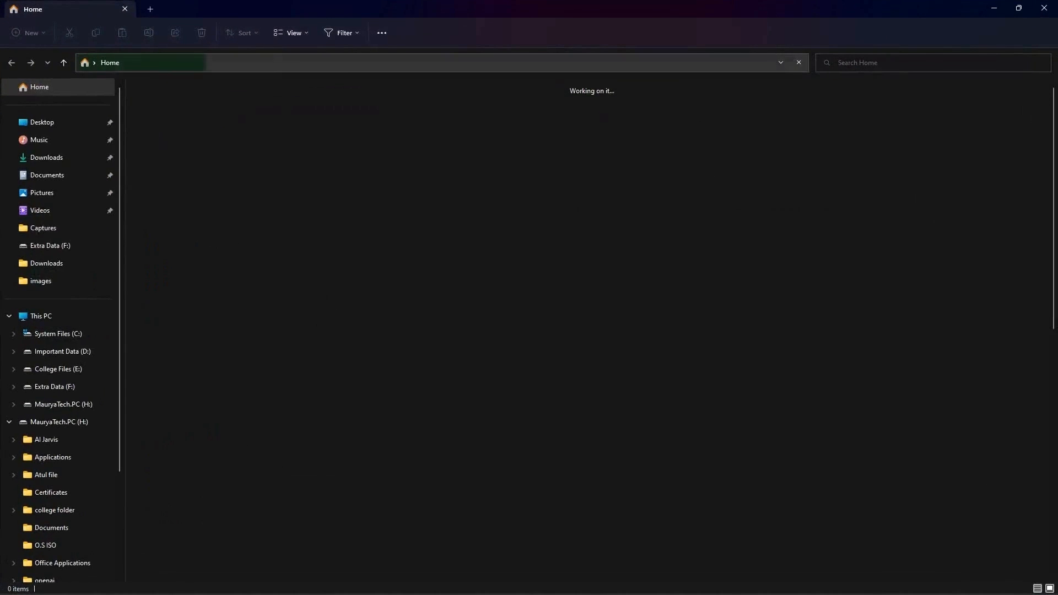
left_click(46, 157)
key("Left")
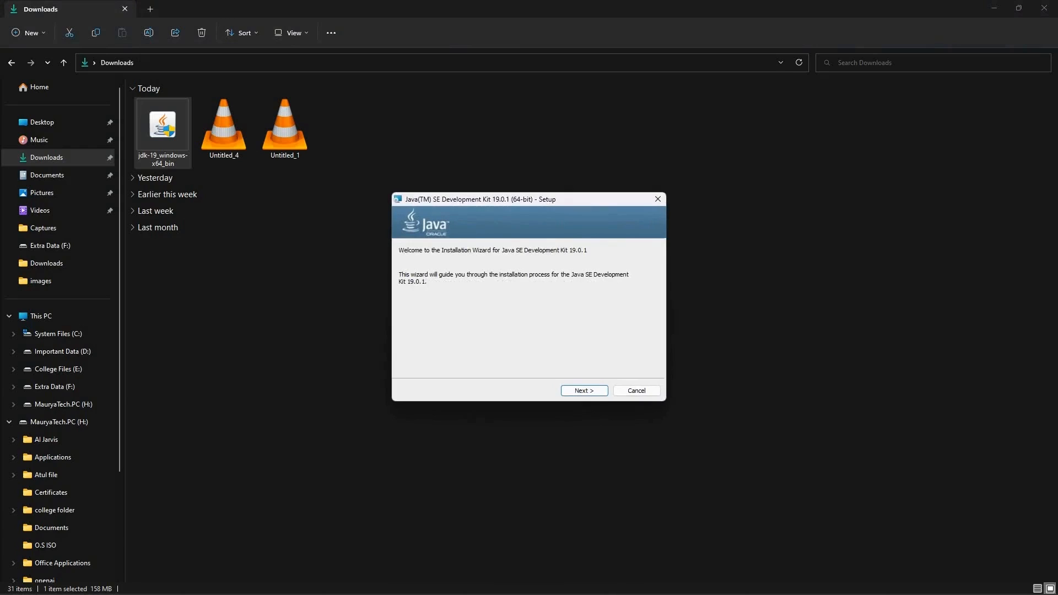
- Install JDK 19.0.1 to the default C:\Program Files\Java\jdk-19 folder and close the wizard
key("Return")
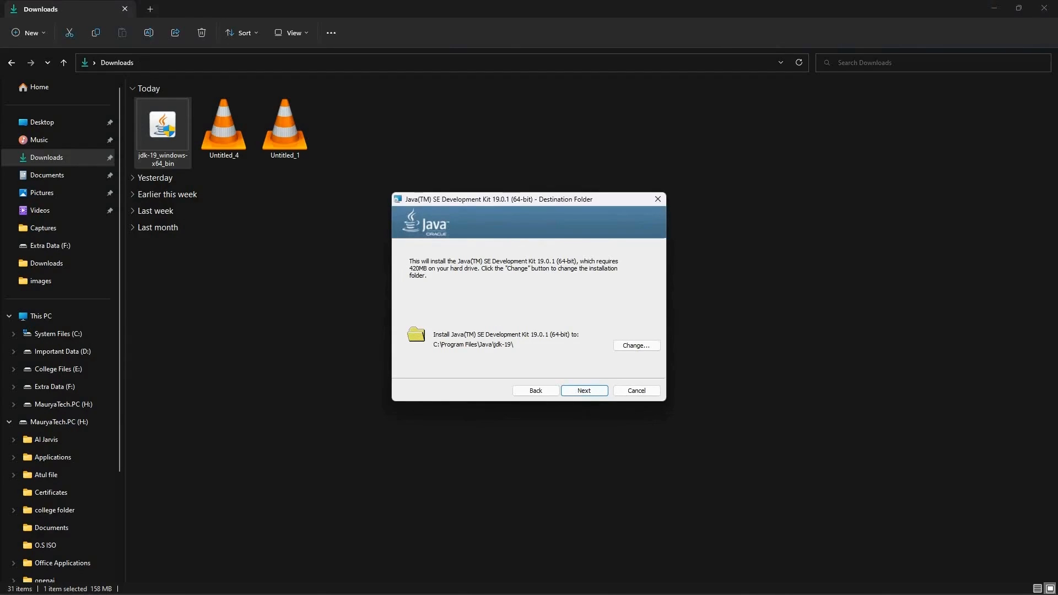
key("Return")
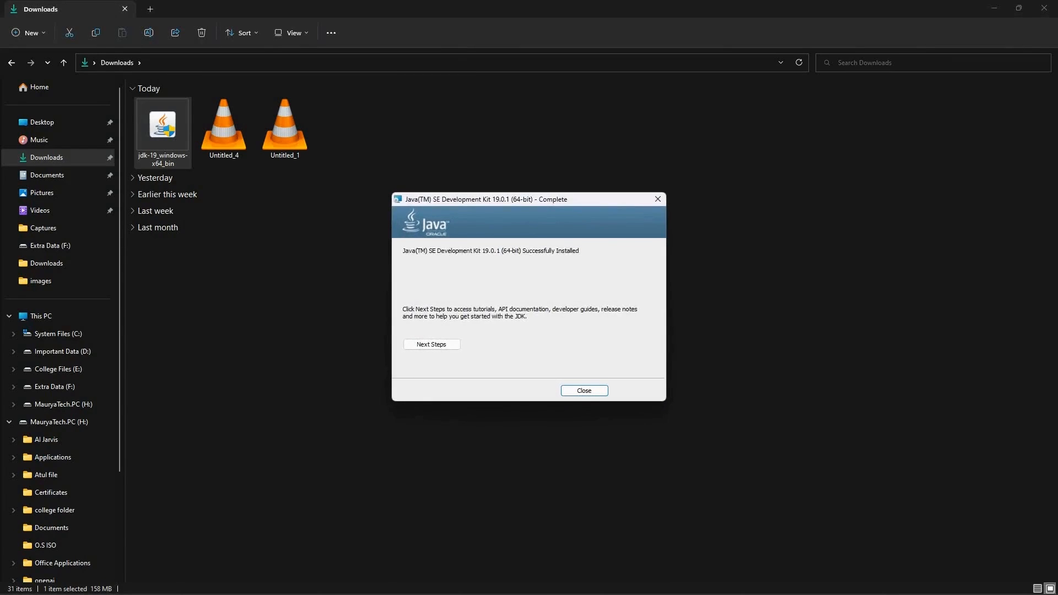
key("Return")
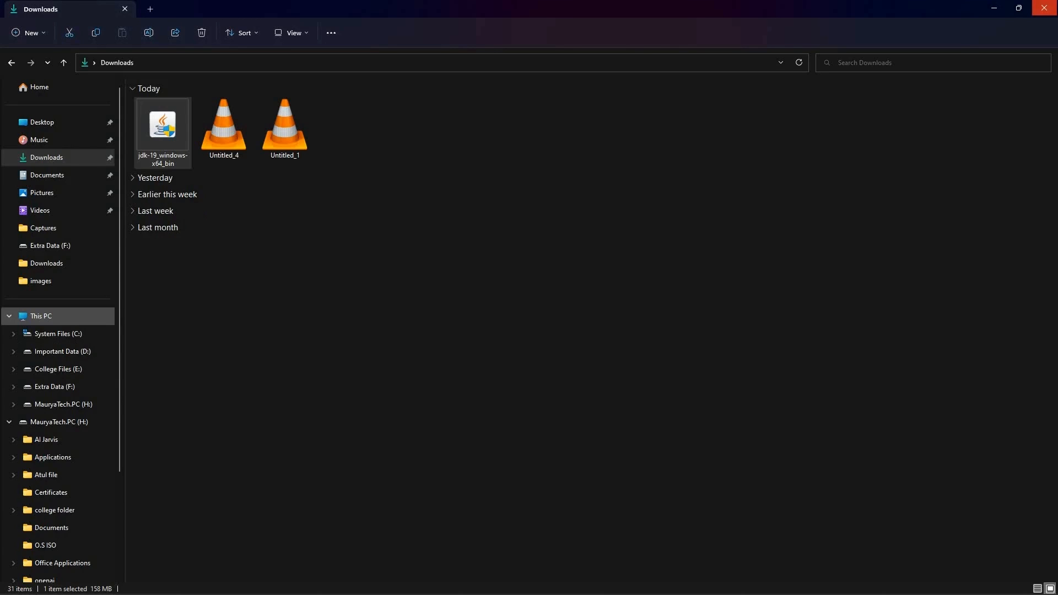
- Navigate from This PC into C:\Program Files\Java\jdk-19\bin
left_click(41, 316)
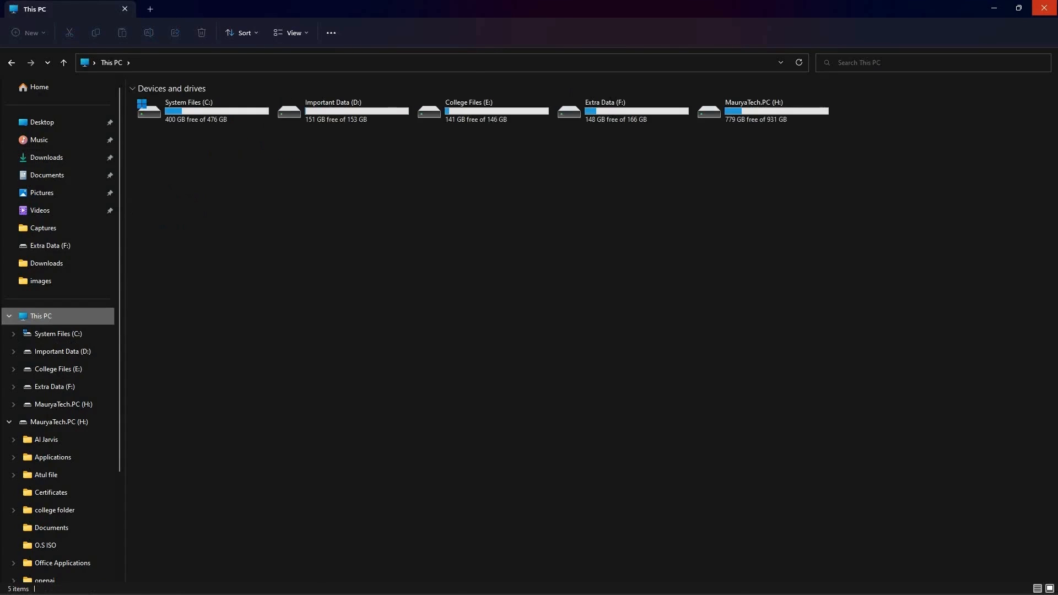
double_click(203, 111)
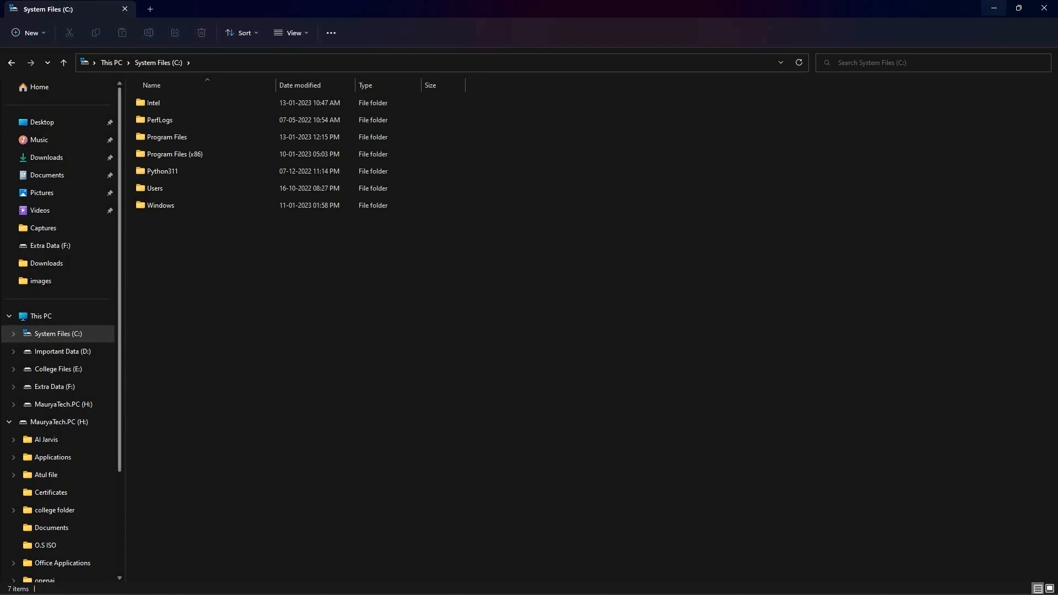
double_click(167, 137)
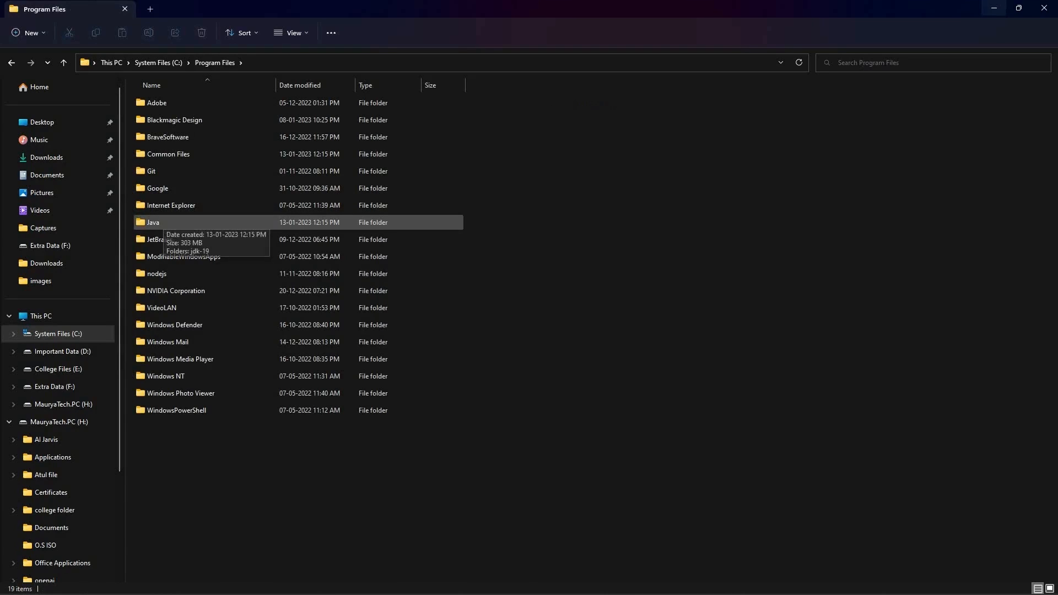
double_click(153, 223)
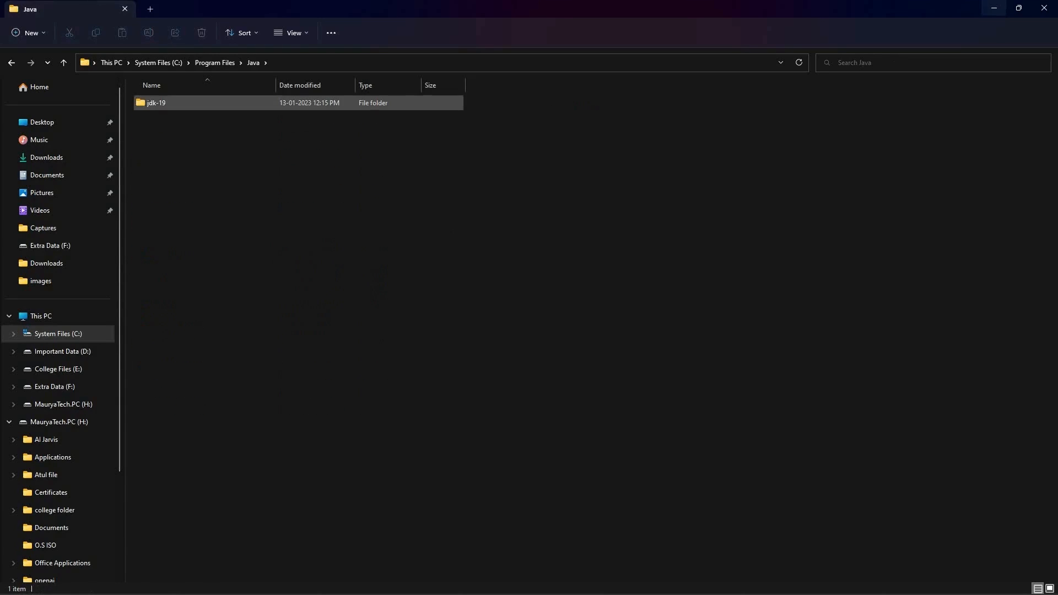
double_click(156, 103)
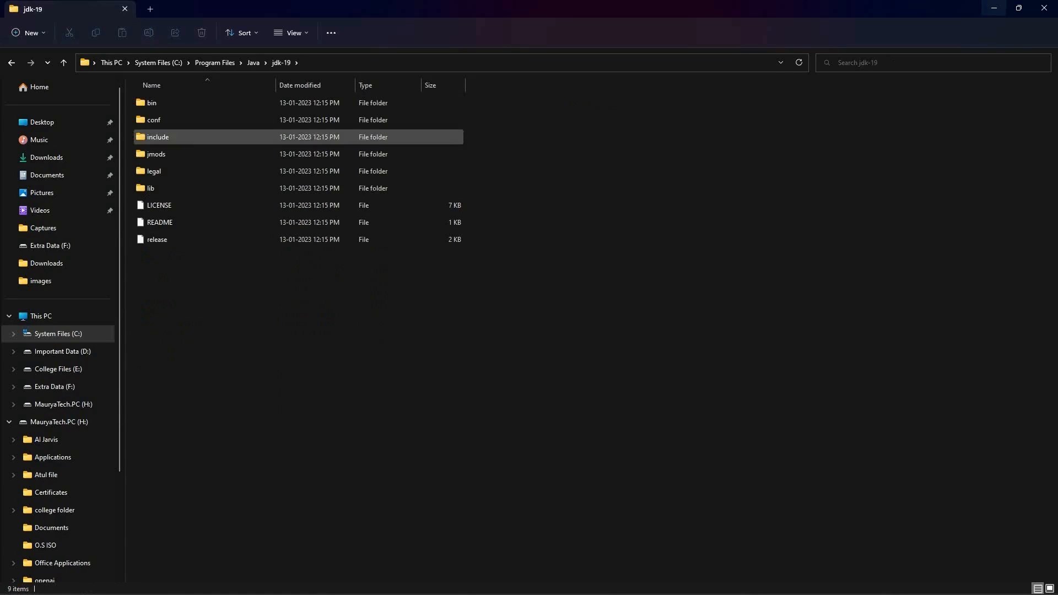
double_click(152, 102)
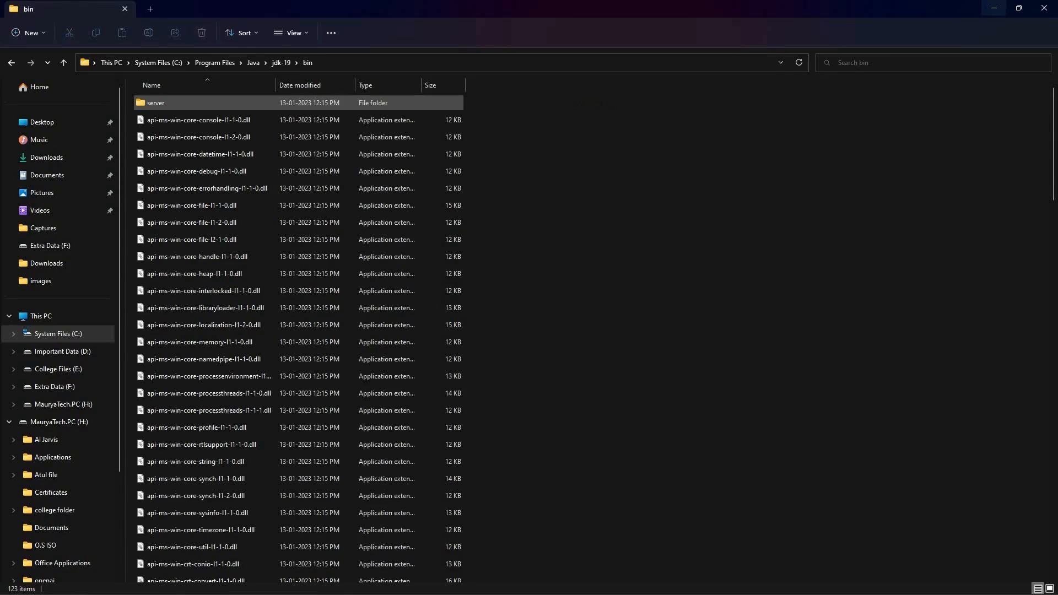
scroll(331, 331, "down", 5)
scroll(331, 331, "down", 5)
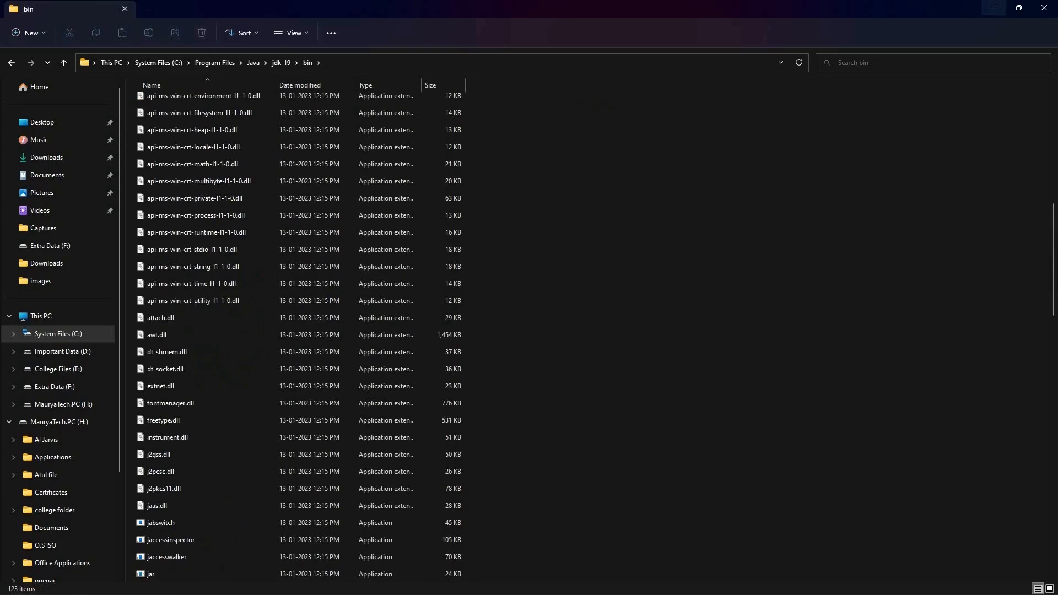
scroll(330, 331, "up", 5)
scroll(330, 331, "up", 3)
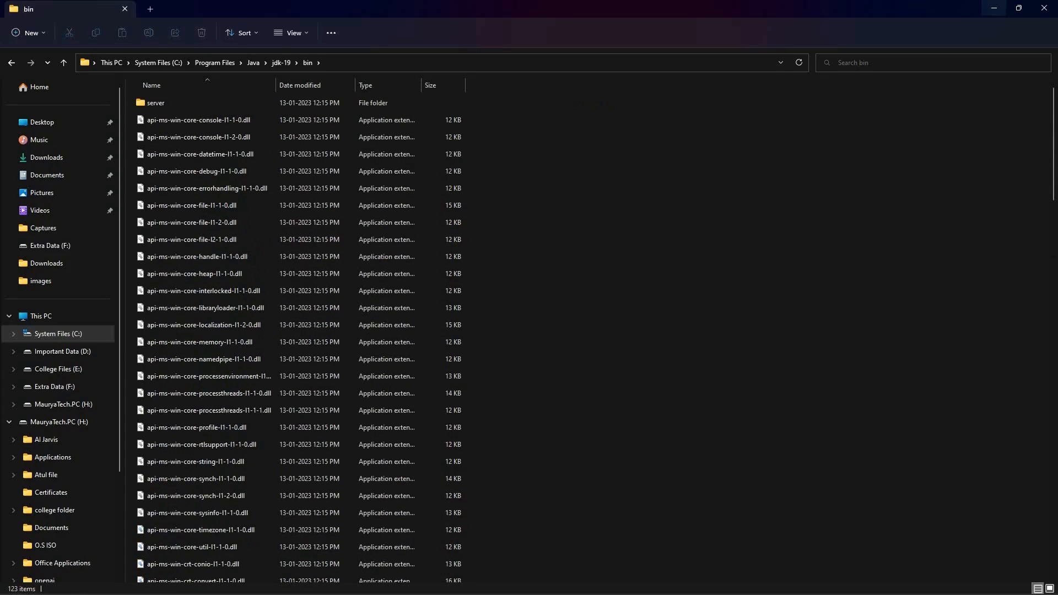
- Copy the bin folder's full path from the address bar and close File Explorer
key("alt+d")
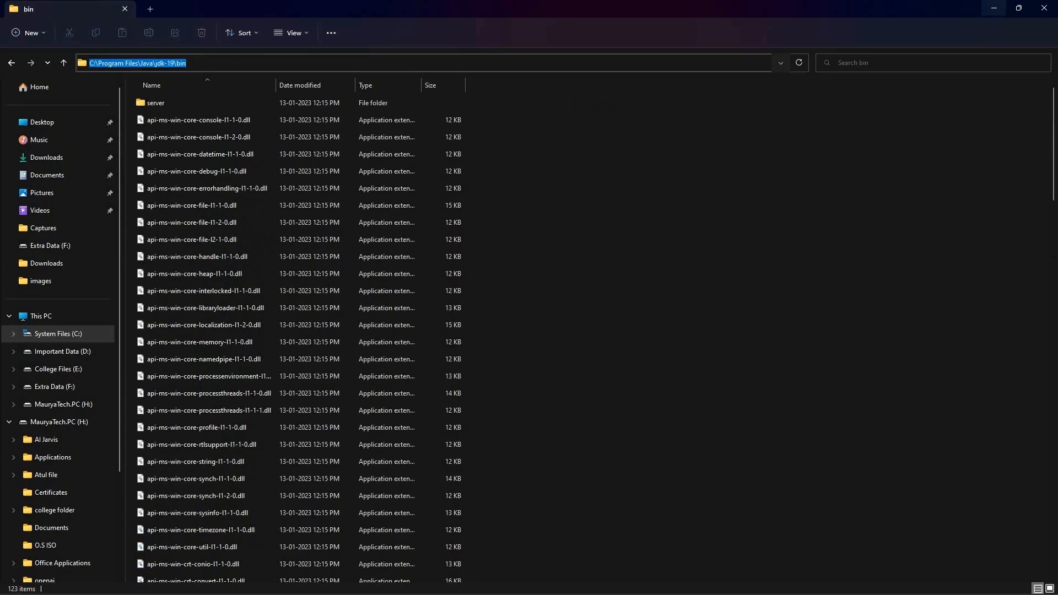
right_click(322, 63)
left_click(347, 102)
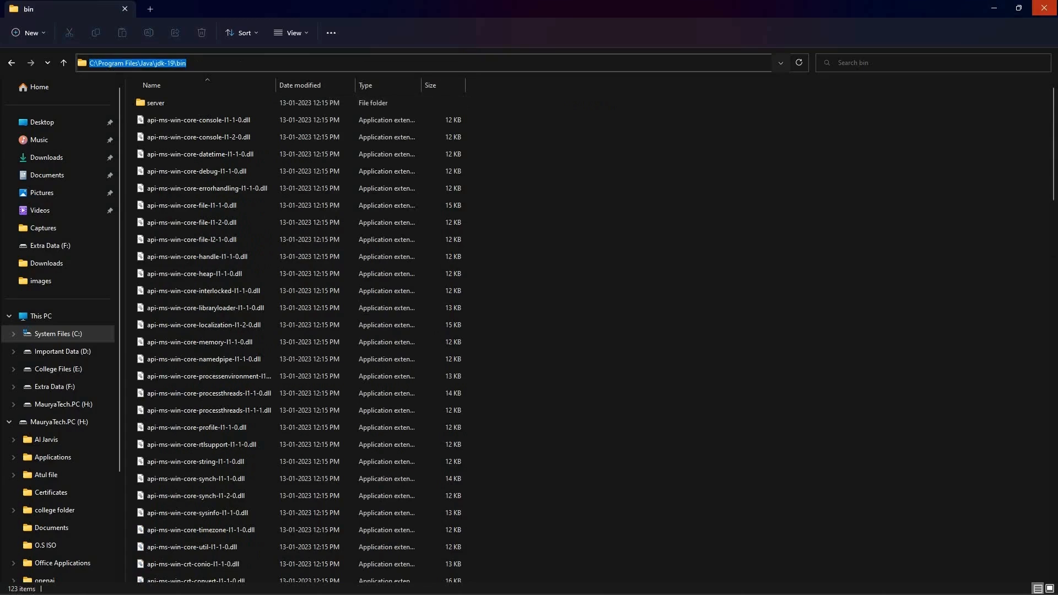
left_click(1044, 8)
- Reach System > About in Settings and open Advanced system settings
key("super")
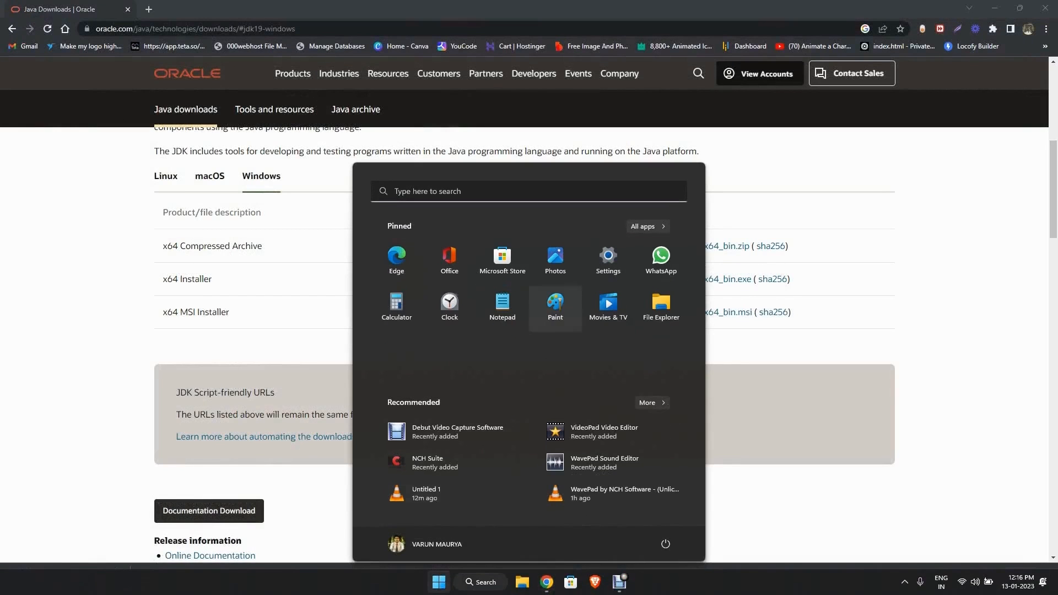
left_click(608, 261)
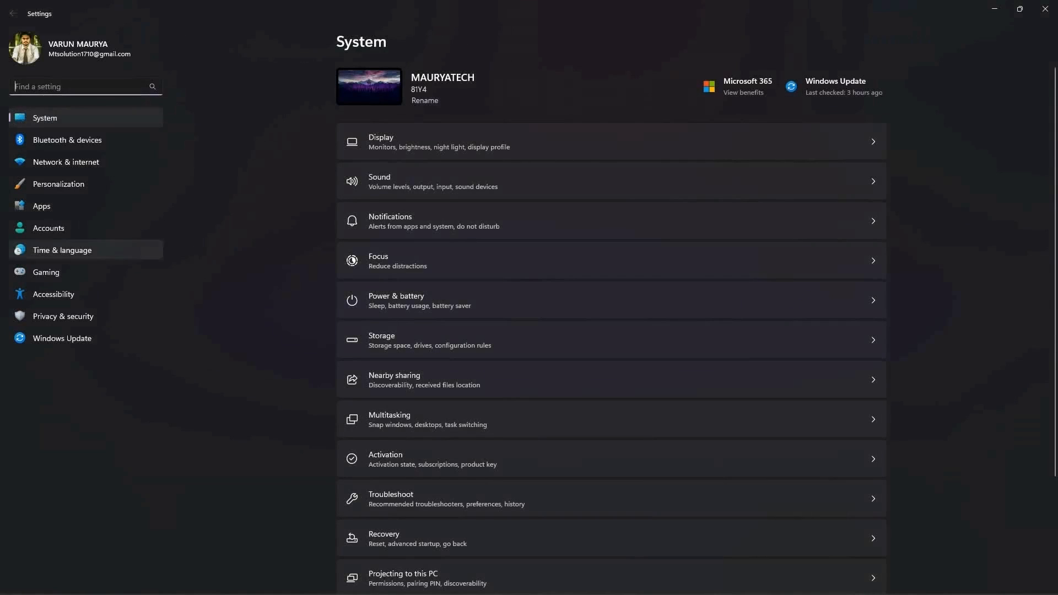
scroll(612, 332, "down", 3)
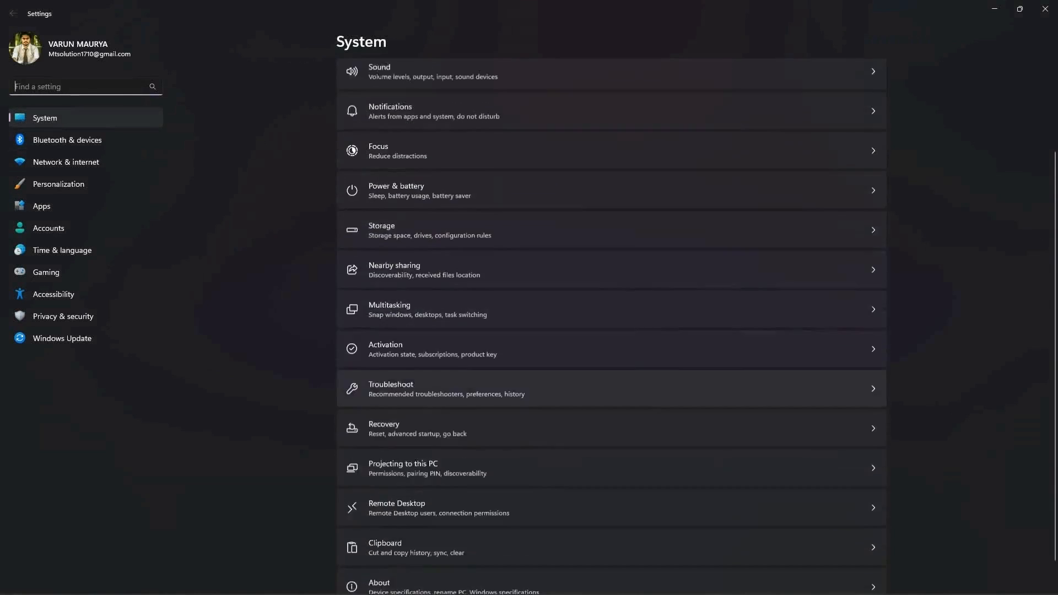
scroll(612, 331, "down", 2)
left_click(613, 554)
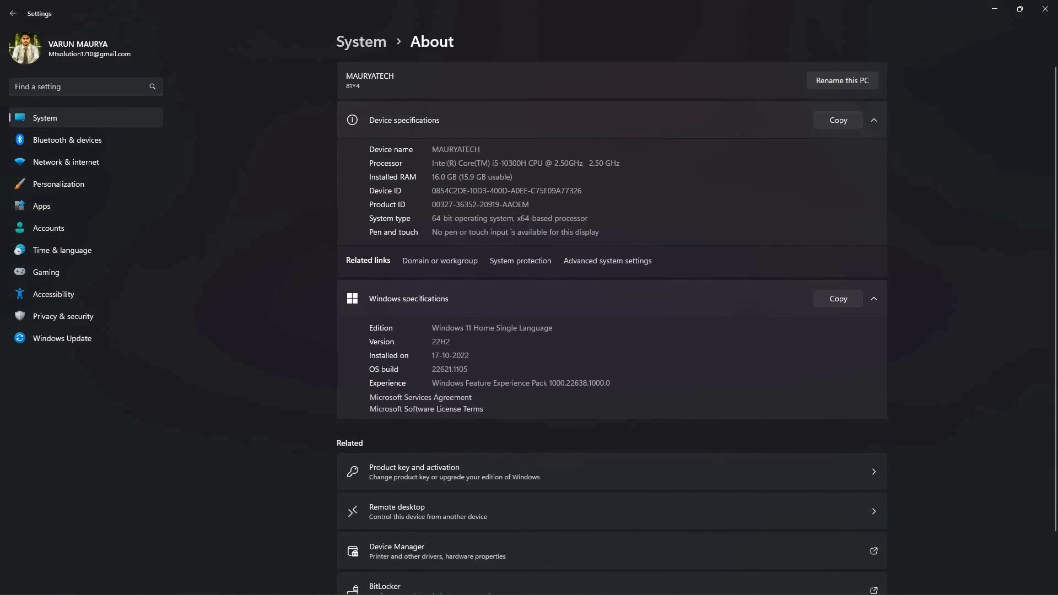
left_click(607, 261)
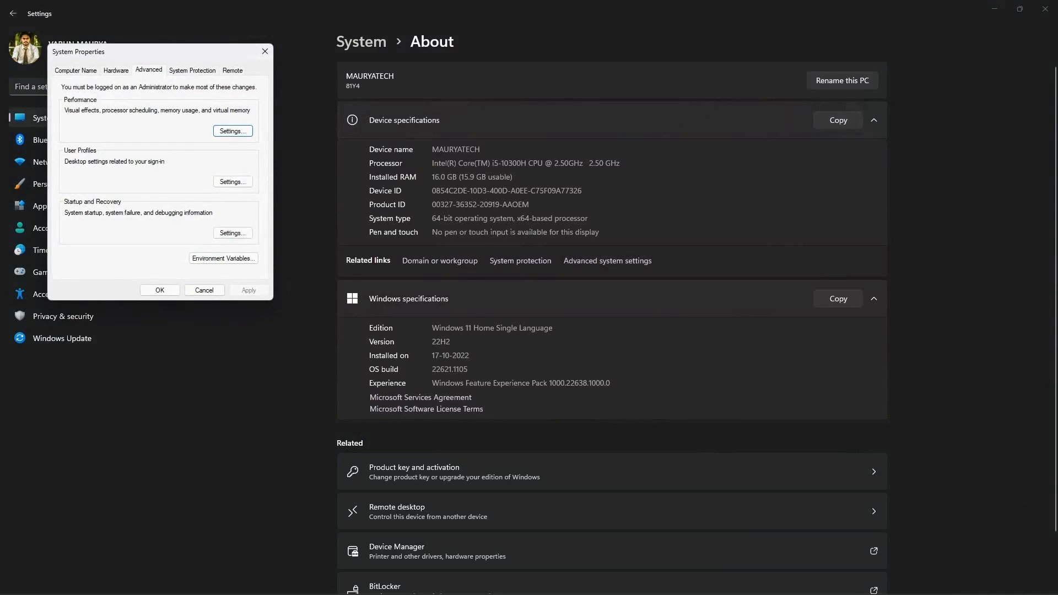
- Open Environment Variables and select Path under System variables
left_click(221, 258)
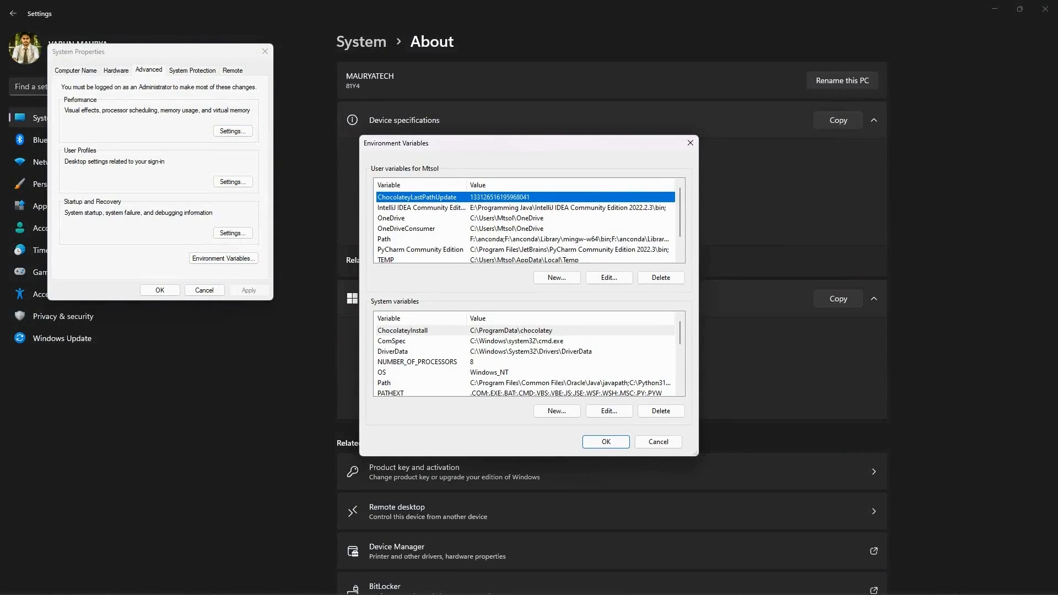
scroll(529, 362, "down", 1)
left_click(526, 351)
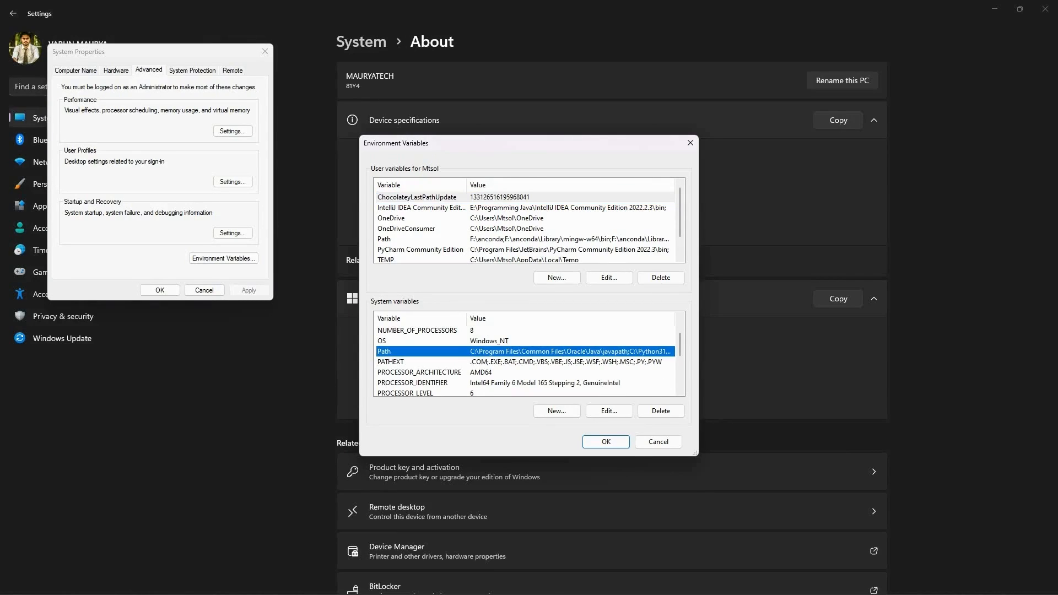
- Paste C:\Program Files\Java\jdk-19\bin as a new Path entry and confirm the change
double_click(526, 351)
left_click(502, 356)
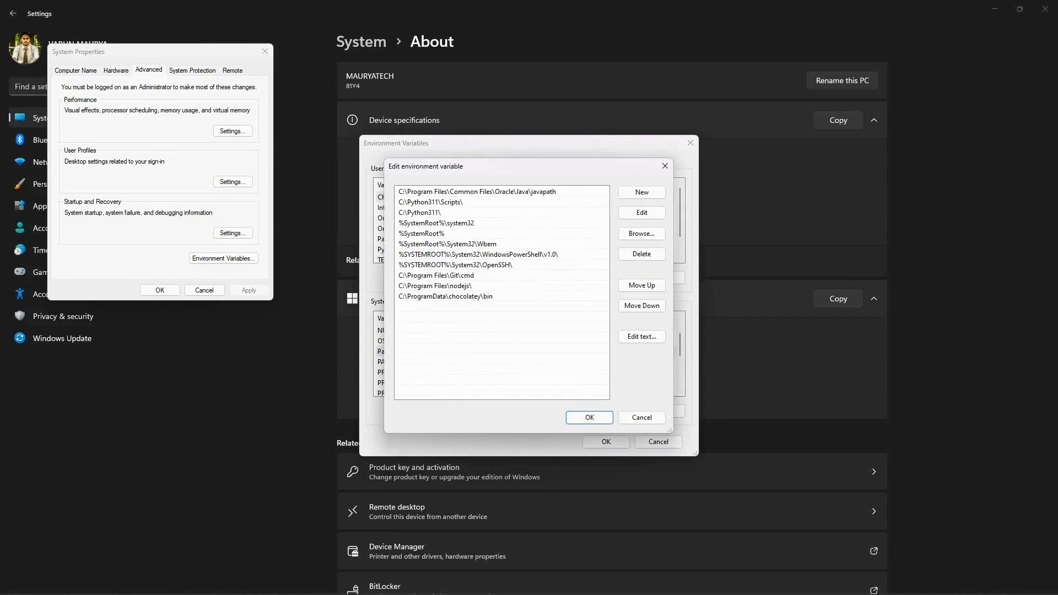
left_click(642, 192)
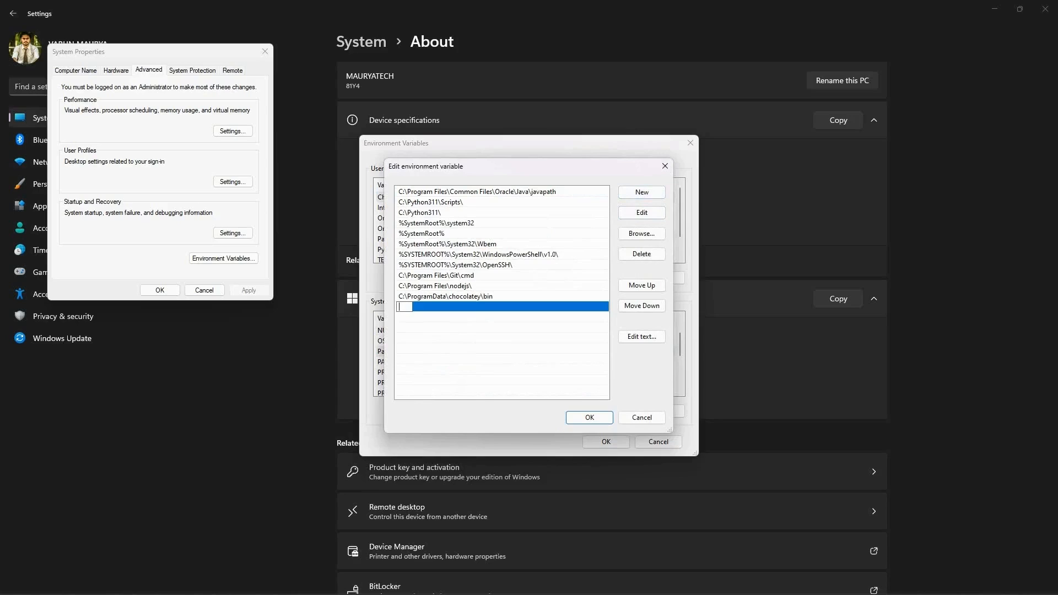
key("Escape")
left_click(642, 192)
right_click(497, 308)
left_click(438, 354)
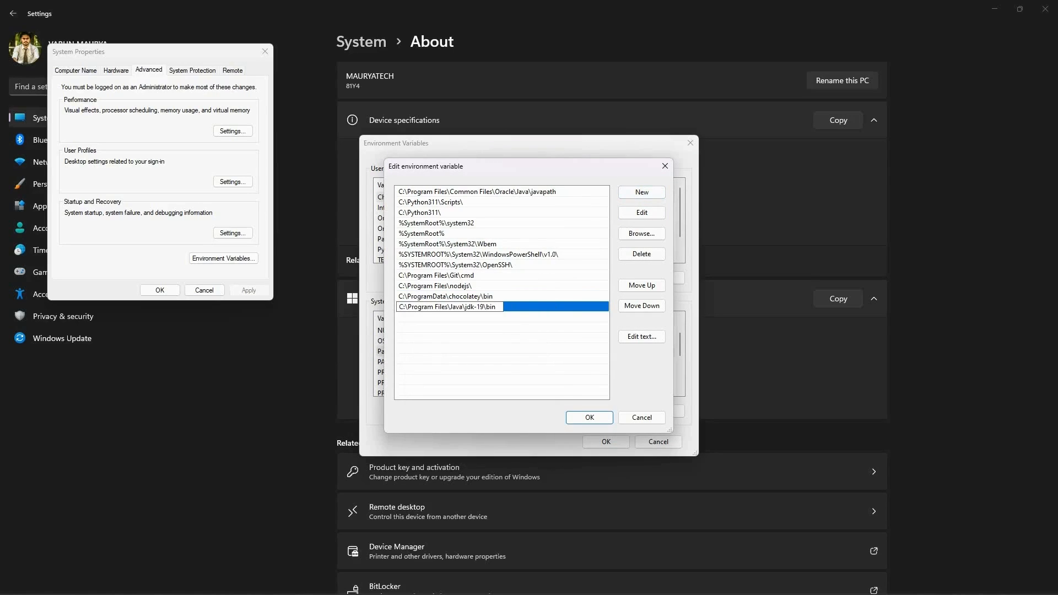
key("Return")
left_click(590, 417)
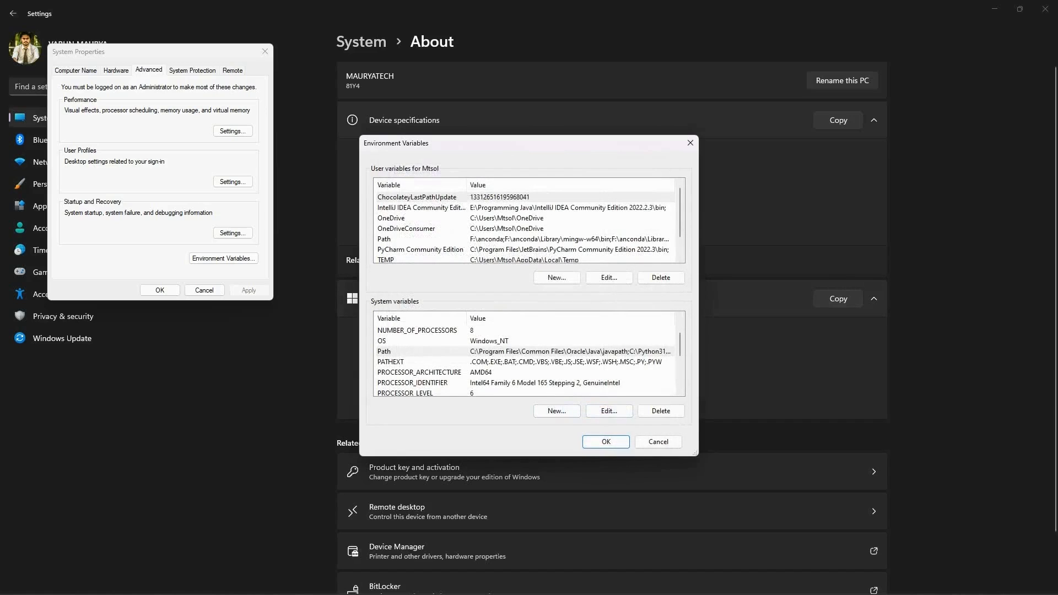
- Create system variable JAVA_HOME set to C:\Program Files\Java\jdk-19 and accept the changes
left_click(557, 411)
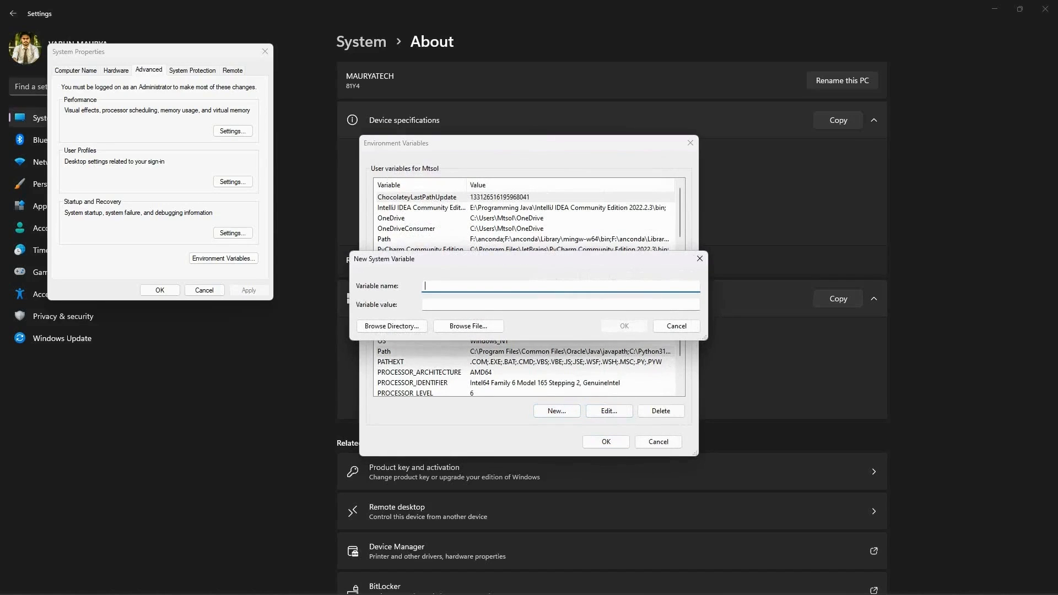
type("JAVA_")
type("HOME")
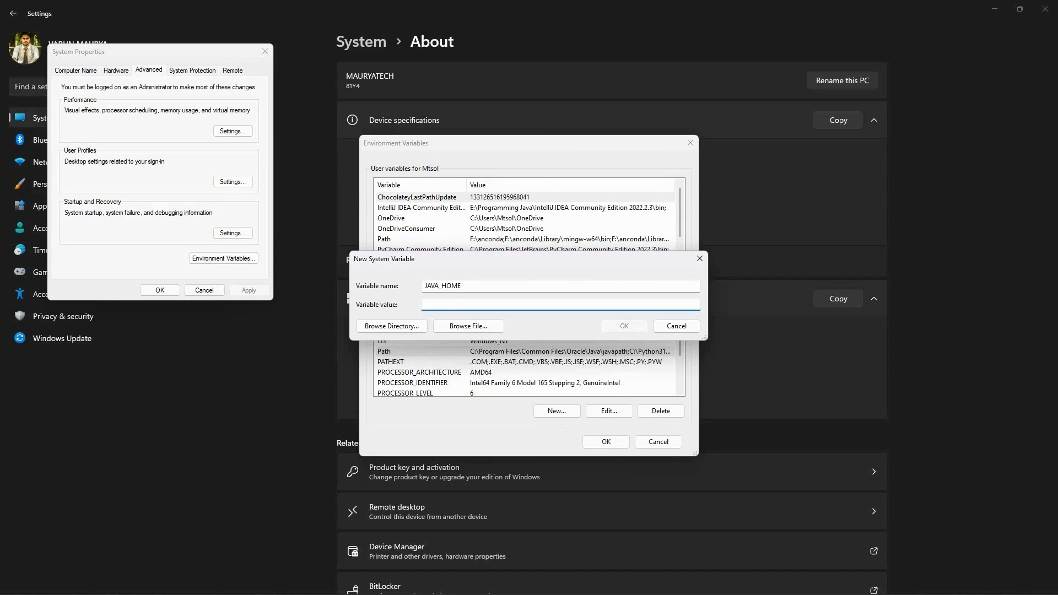
right_click(516, 306)
left_click(562, 352)
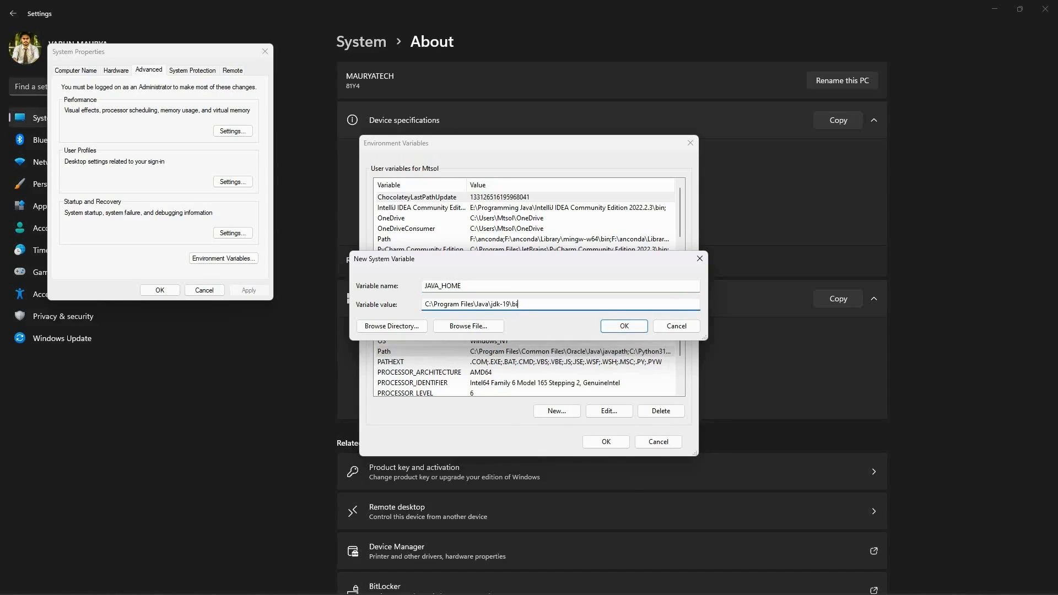
key("BackSpace")
key("BackSpace")
key("Return")
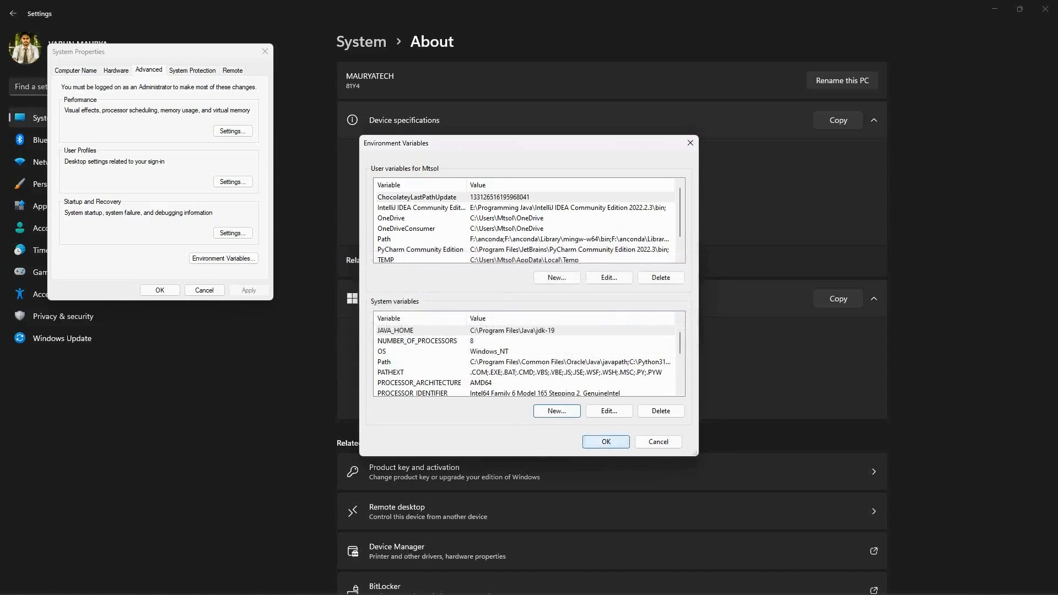
key("Return")
key("Return")
- Close System Properties and Settings, then launch Command Prompt from search
left_click(1045, 10)
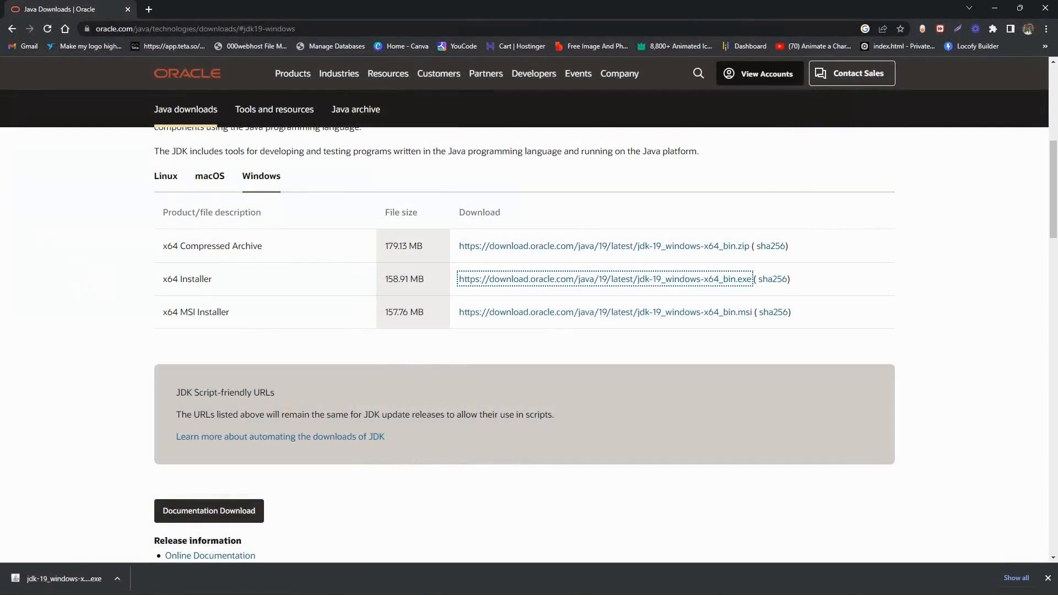
left_click(1046, 9)
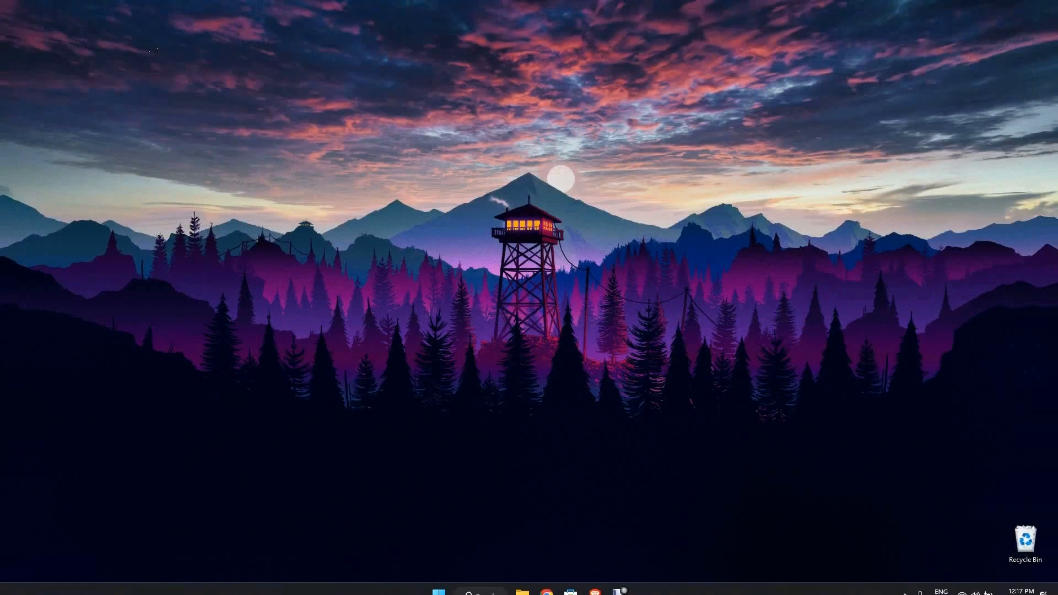
left_click(480, 582)
type("c")
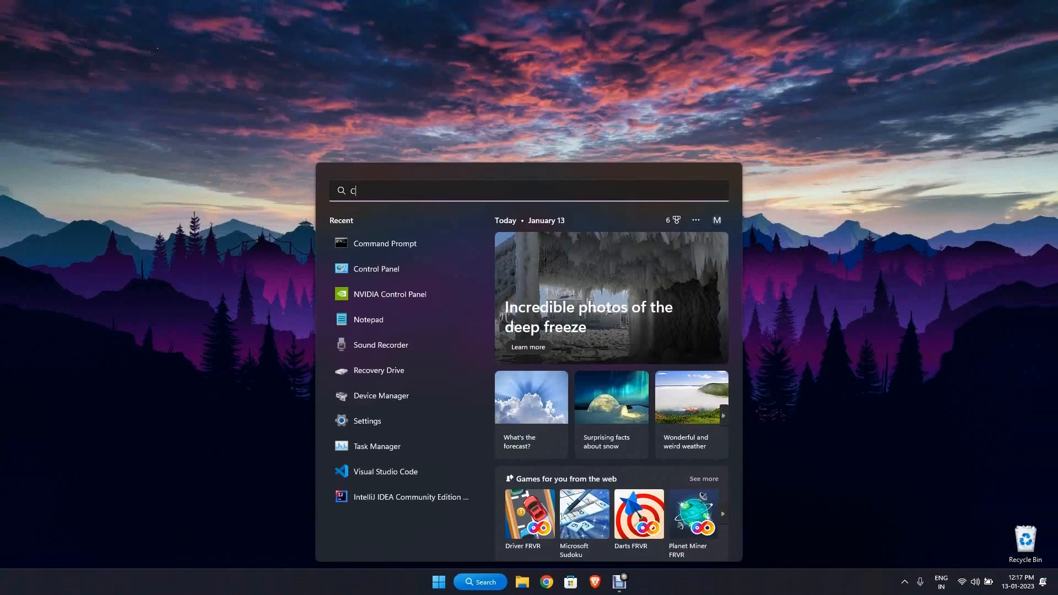
type("COMM")
key("Return")
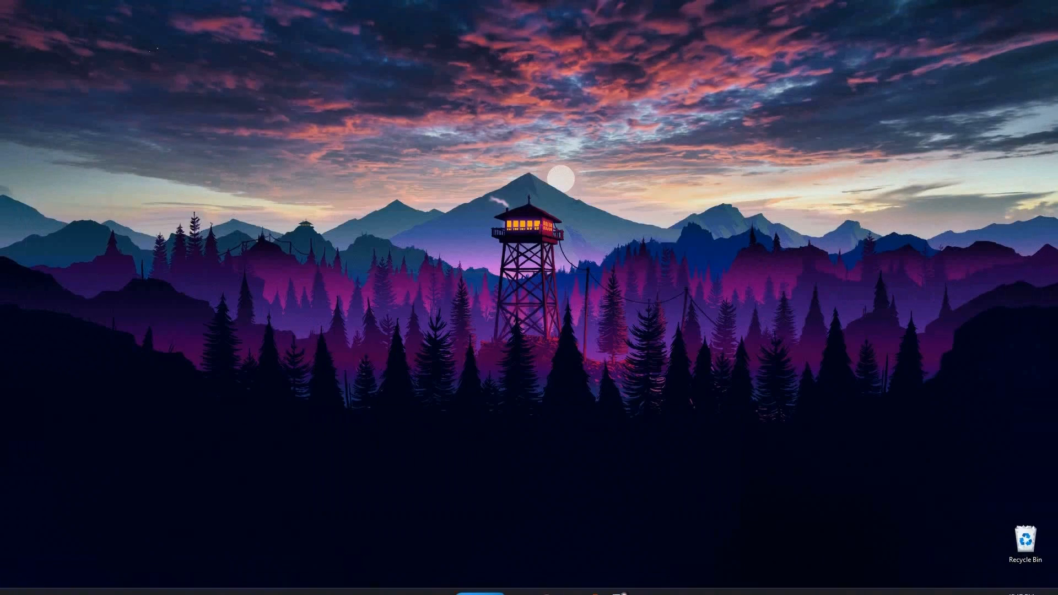
type("JAVA")
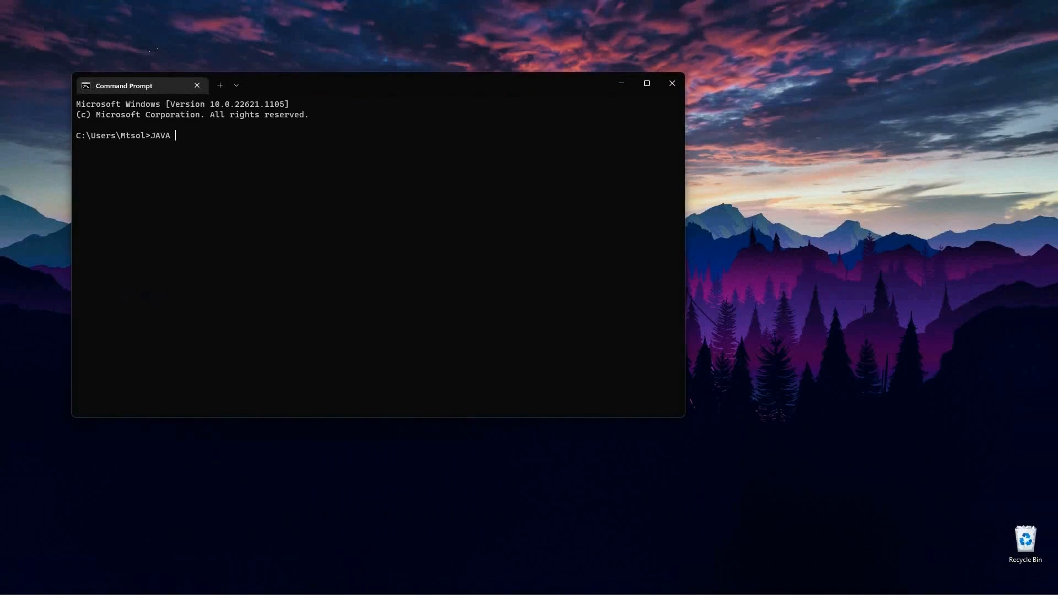
- Run 'java --version' in Command Prompt, which reports java 19.0.1 (2022-10-18)
key("BackSpace")
key("BackSpace")
key("BackSpace")
key("Caps_Lock")
type("java ")
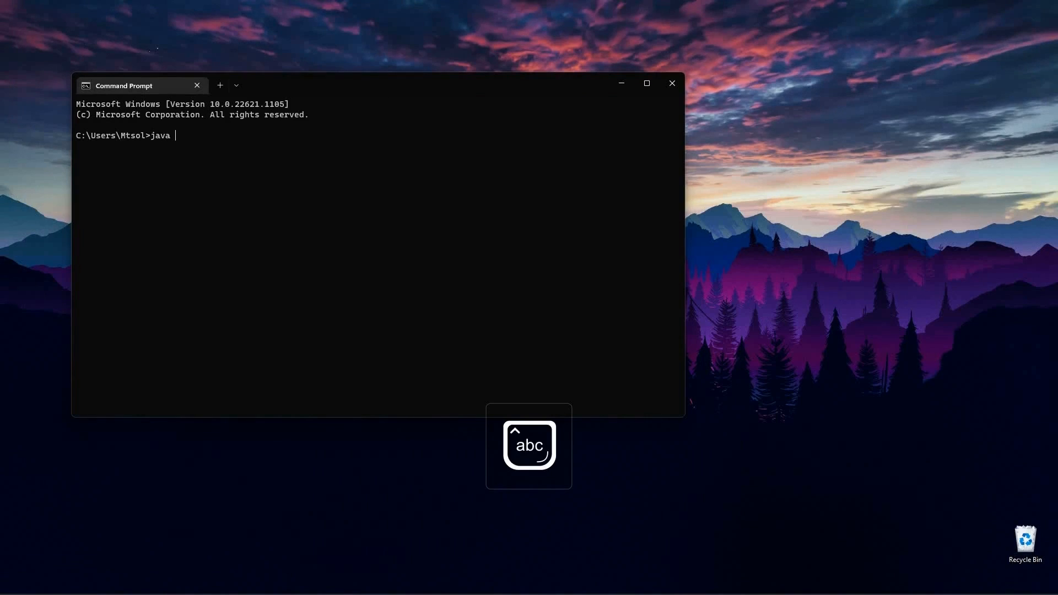
type("-version")
key("Return")
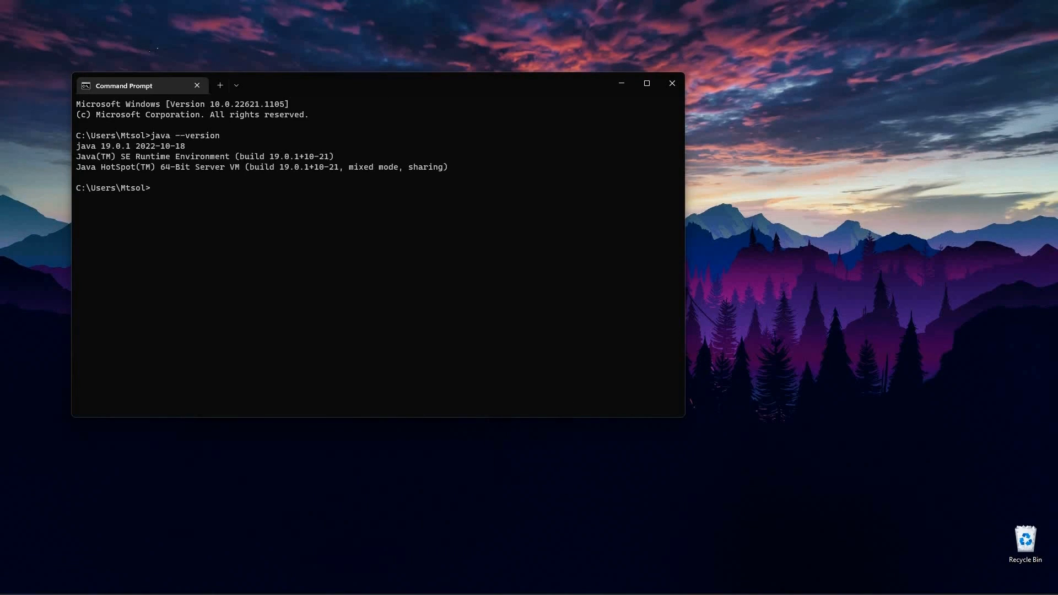